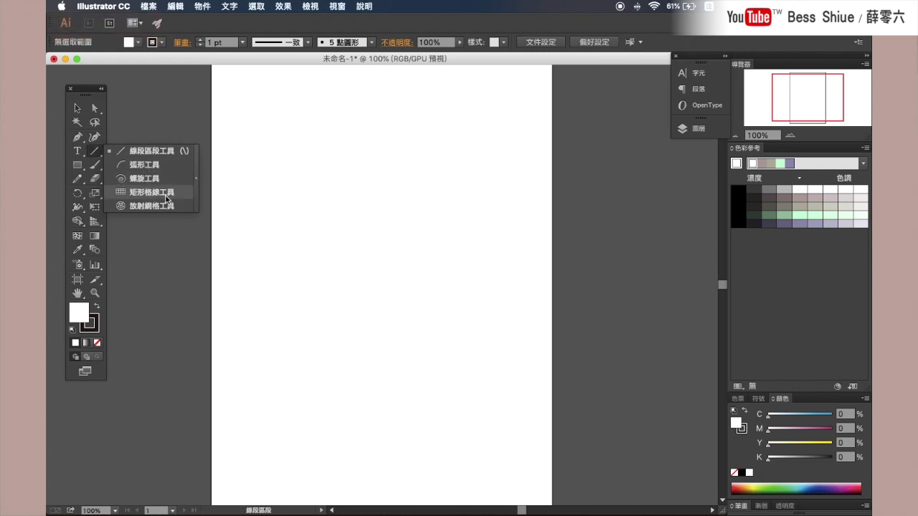
Draw a six-by-six rectangular grid of black lines across the upper page.
left_click(167, 197)
left_click_drag(269, 144, 495, 342)
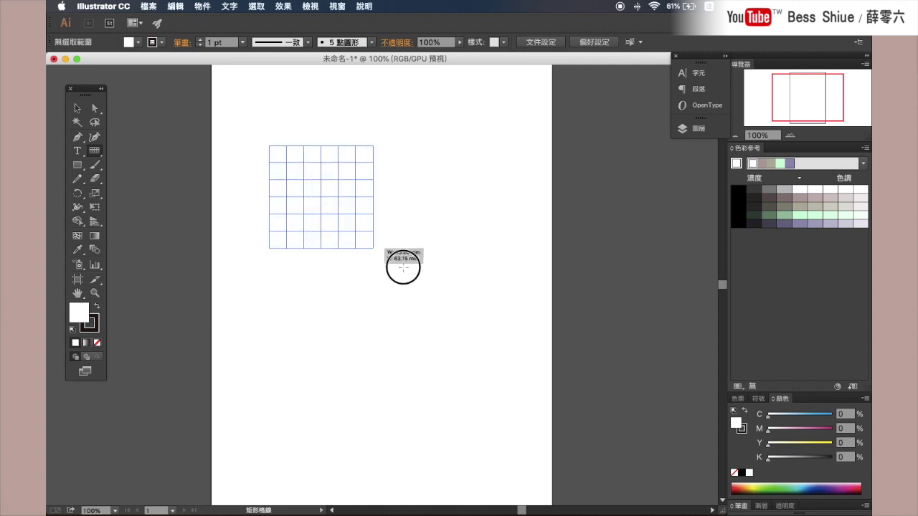
key("v")
left_click(490, 133)
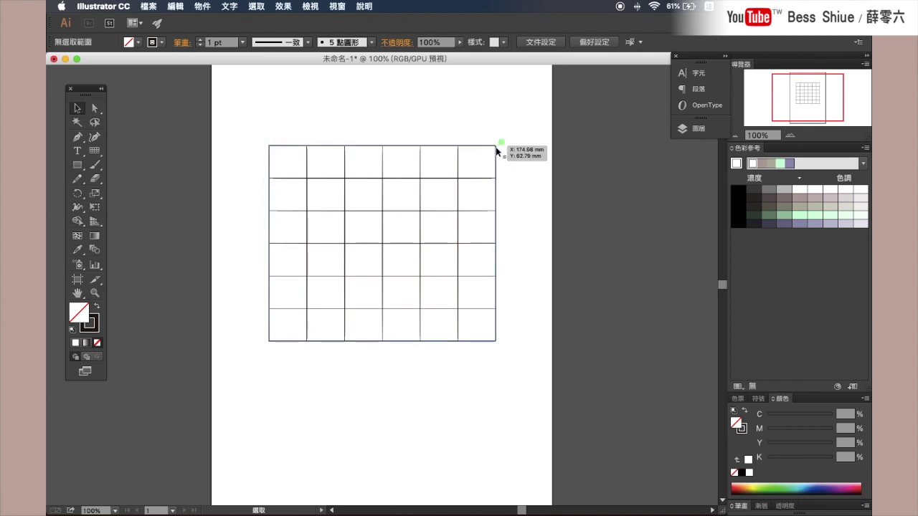
left_click(496, 150)
left_click(313, 107)
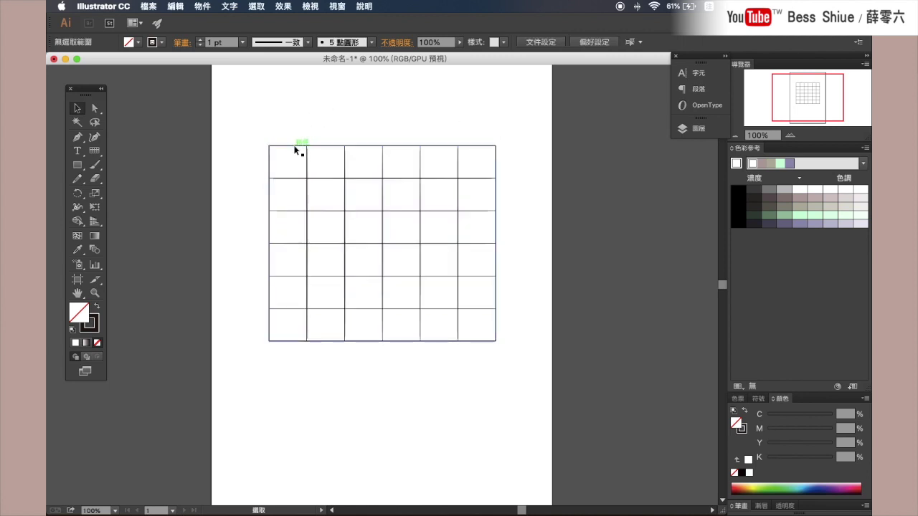
Ungroup the grid into separate lines and deselect them.
left_click(295, 146)
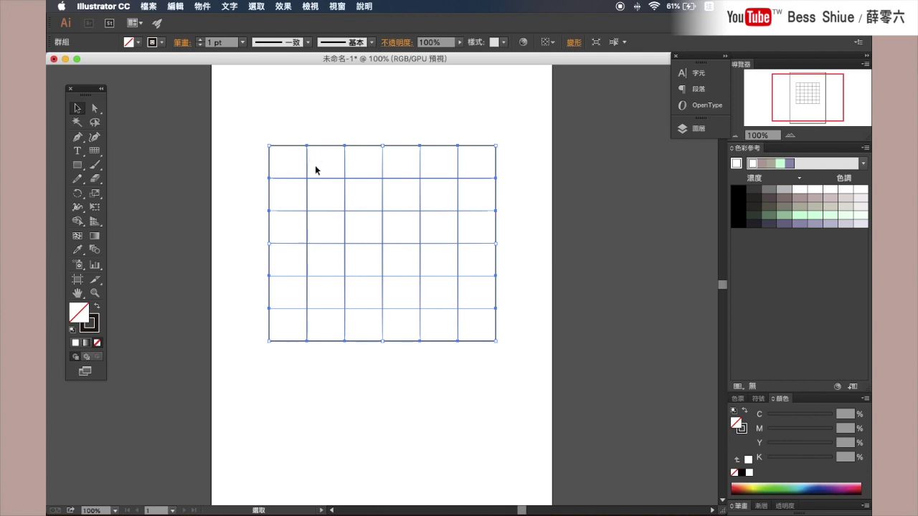
right_click(321, 170)
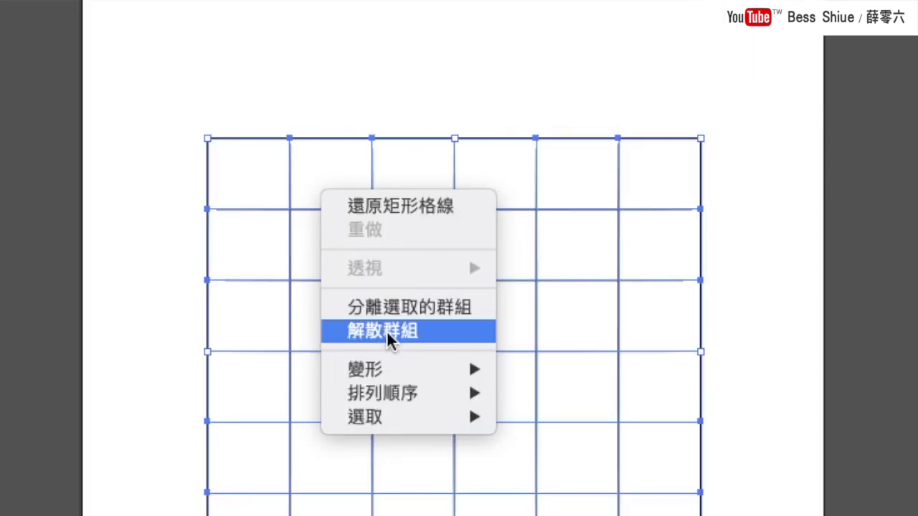
left_click(388, 333)
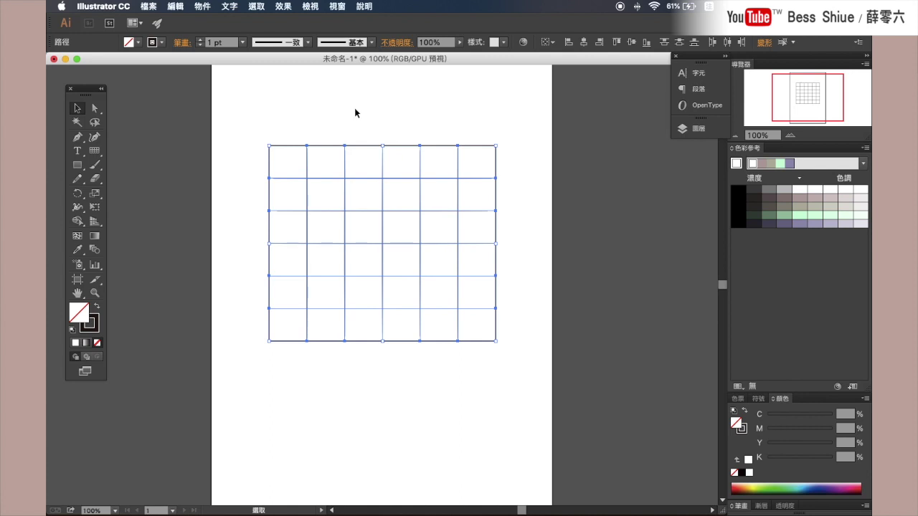
left_click(354, 109)
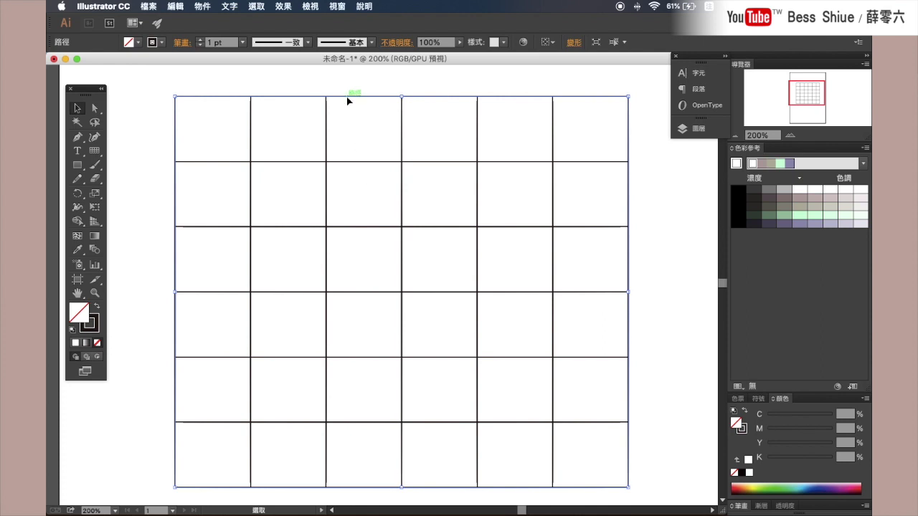
left_click(349, 94)
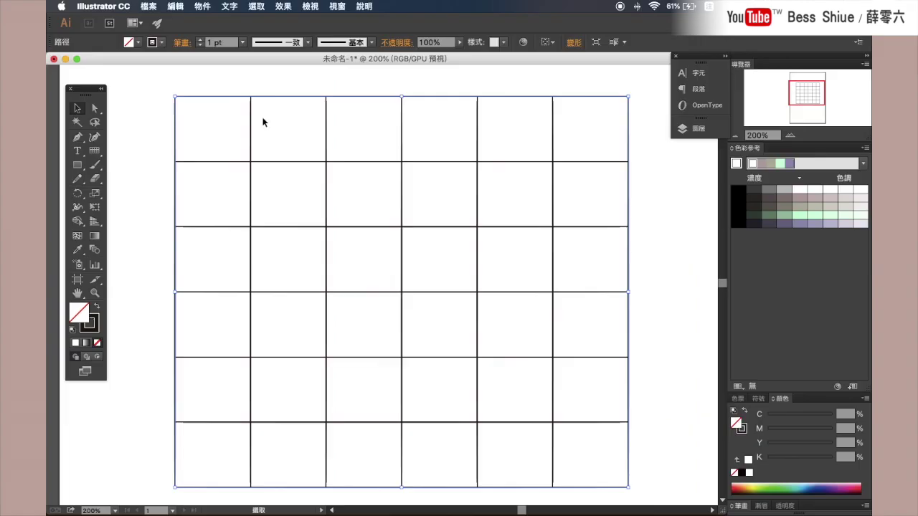
left_click(251, 123)
left_click(327, 126)
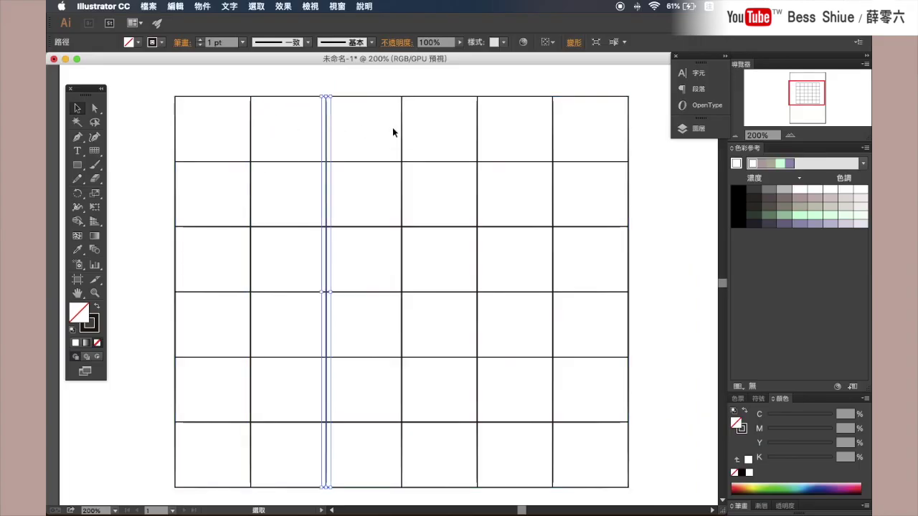
left_click(402, 130)
left_click(478, 140)
left_click(552, 142)
left_click(532, 89)
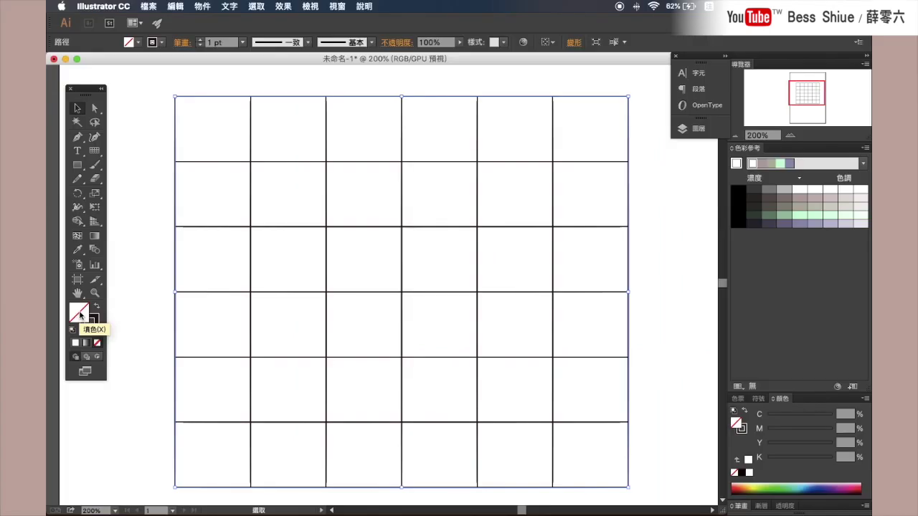
Fill the grid with pale pink F7BABA.
double_click(80, 314)
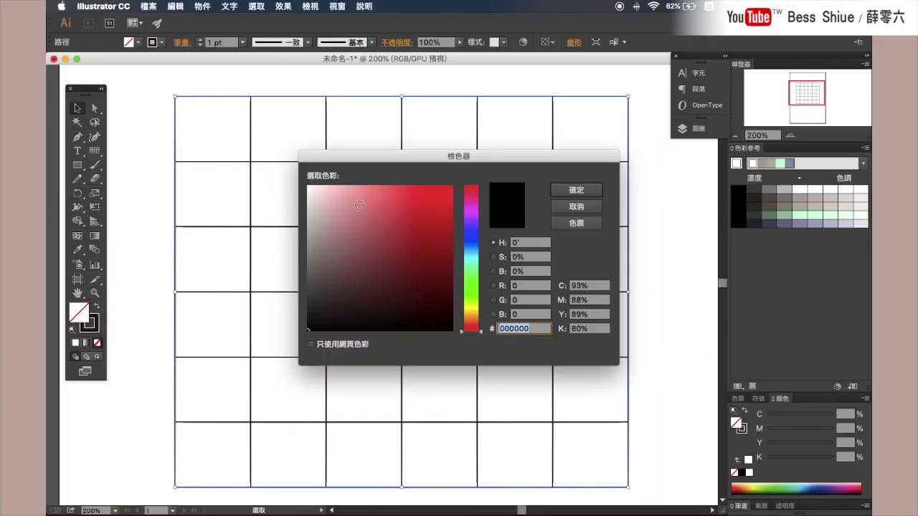
left_click(351, 190)
left_click(344, 190)
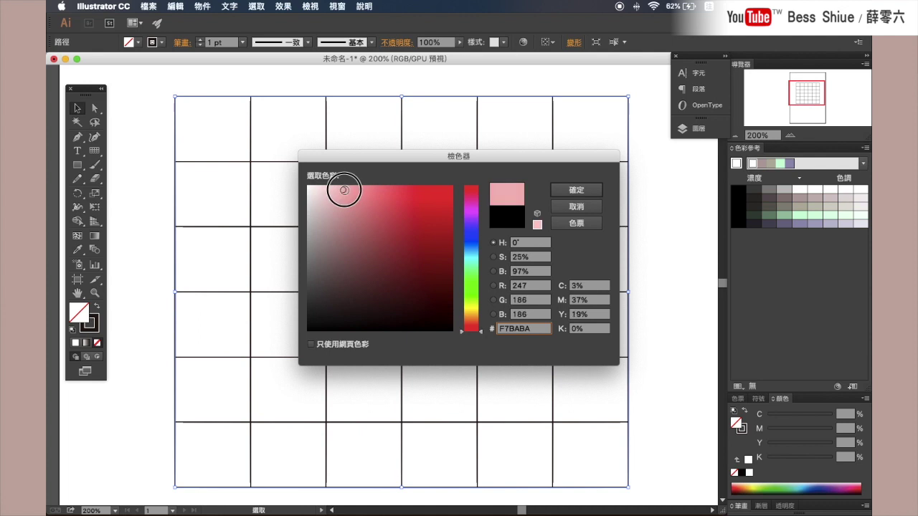
left_click(573, 190)
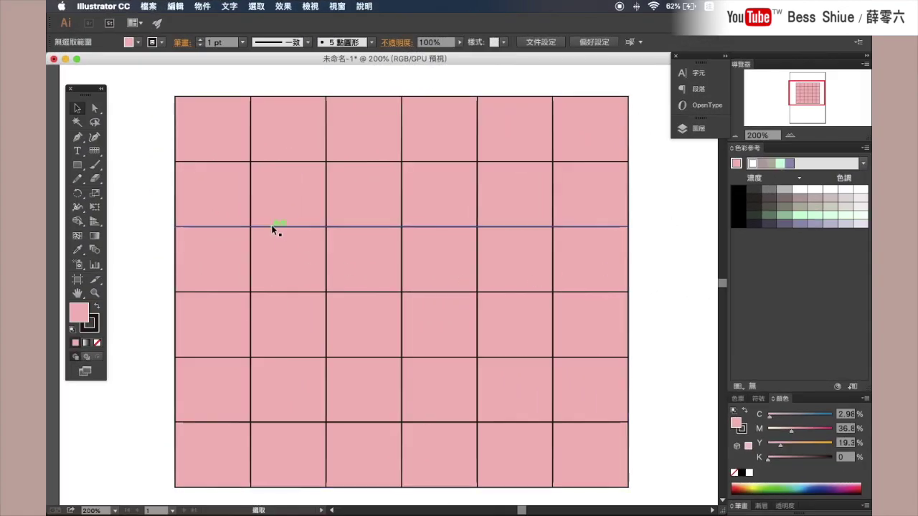
Set the grid's fill back to None and show the Layers panel.
left_click(217, 189)
left_click(364, 197)
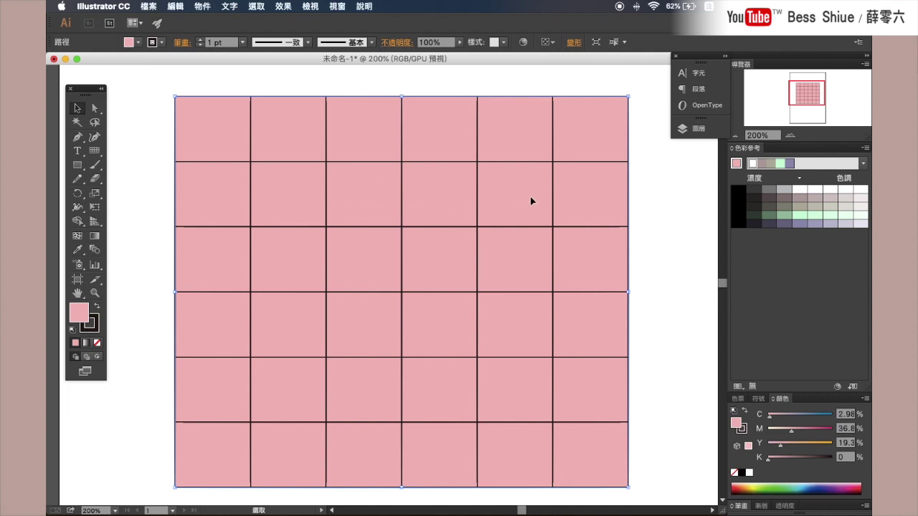
left_click(645, 205)
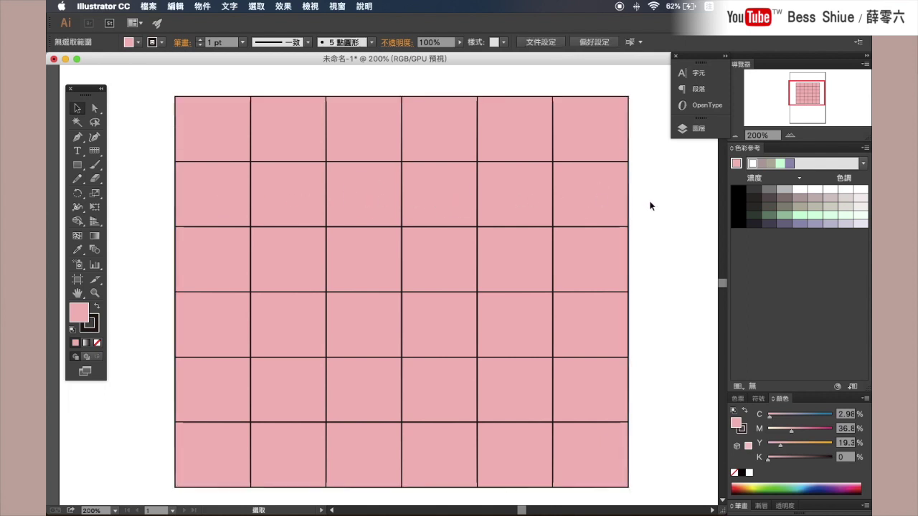
left_click(609, 96)
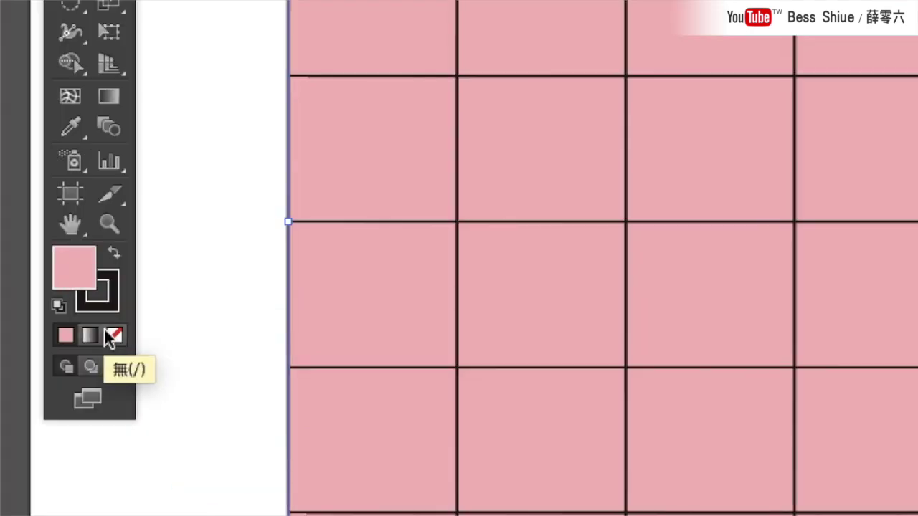
left_click(112, 336)
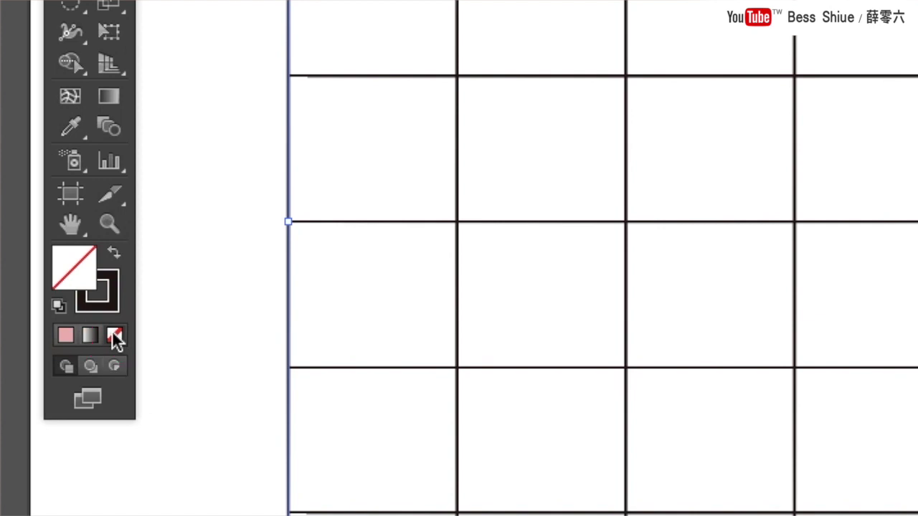
left_click(725, 57)
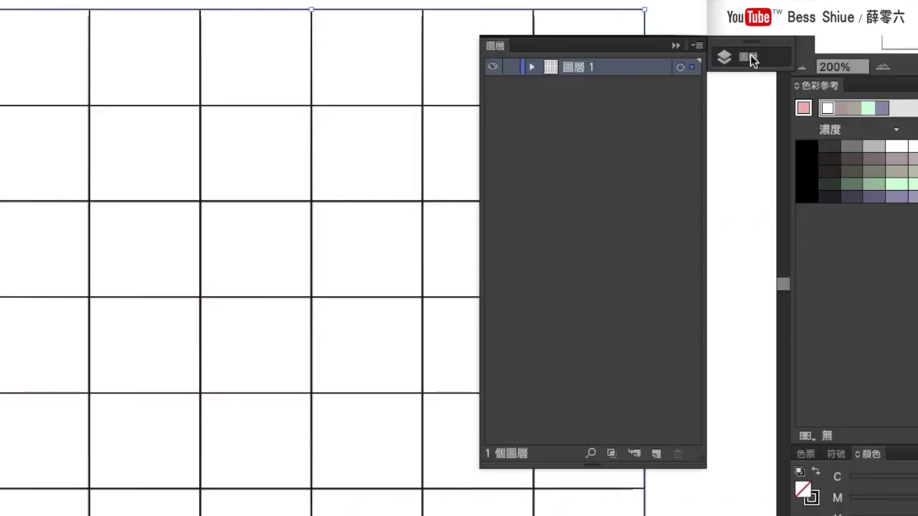
Add a new layer 圖層 2 and move it below 圖層 1.
left_click(656, 454)
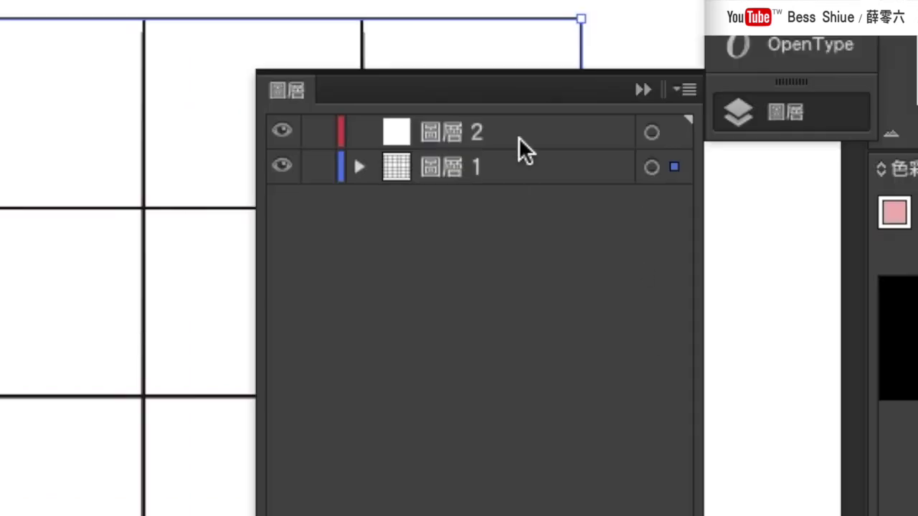
left_click(523, 132)
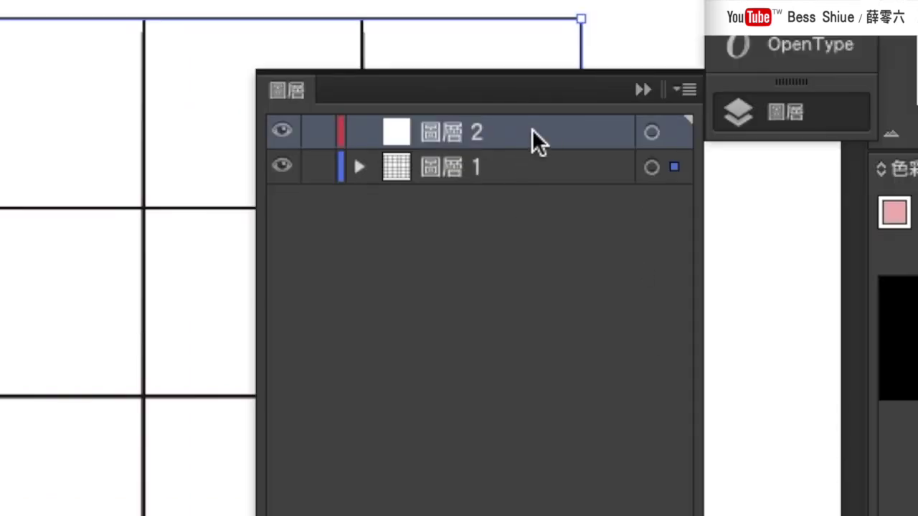
left_click_drag(530, 131, 524, 183)
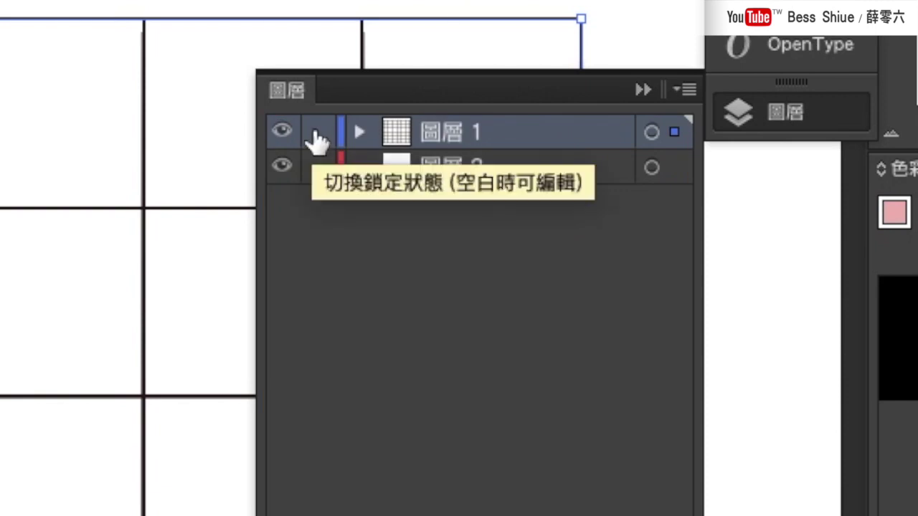
Lock the grid layer 圖層 1 and make 圖層 2 the active layer.
left_click(318, 132)
left_click(317, 132)
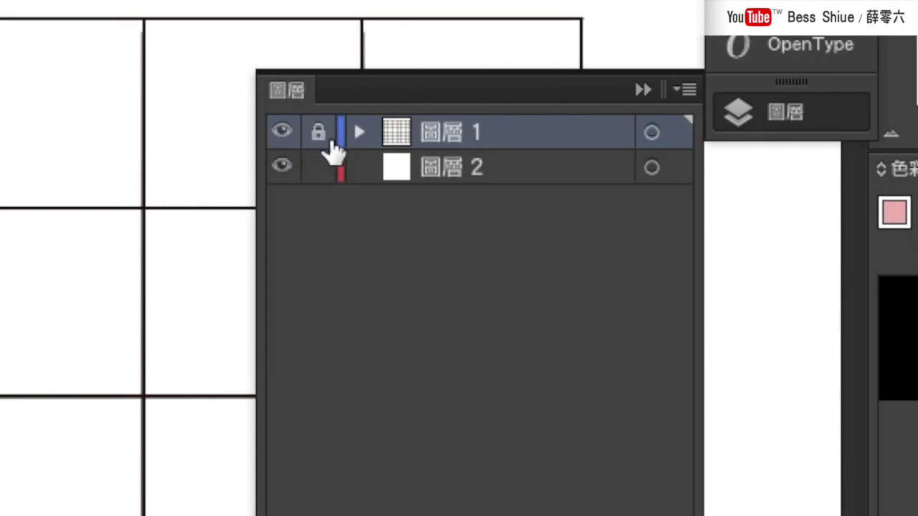
left_click(520, 176)
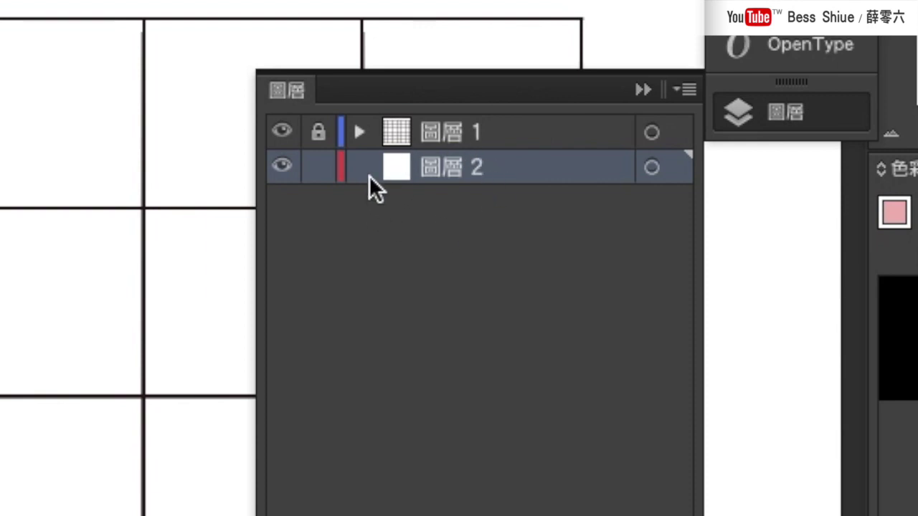
left_click(78, 166)
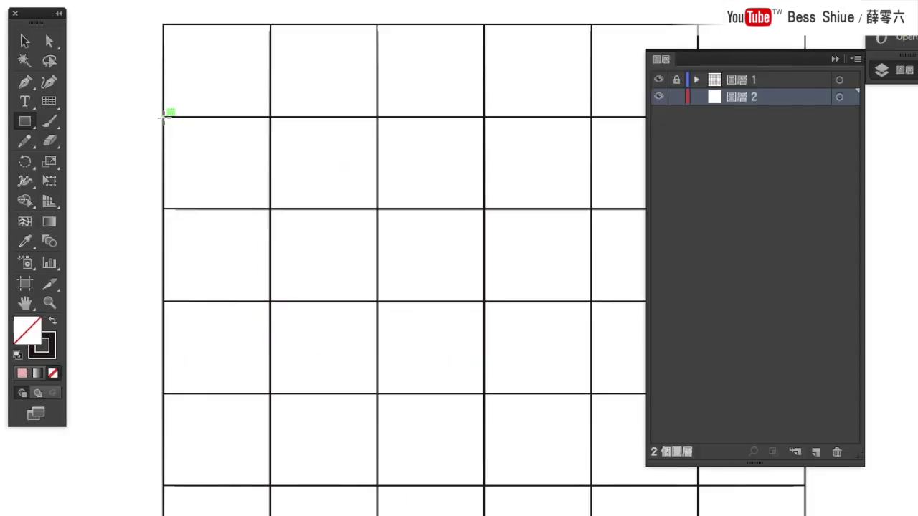
Draw a rectangle on 圖層 2 covering the left cells of rows two and three.
left_click_drag(164, 117, 270, 301)
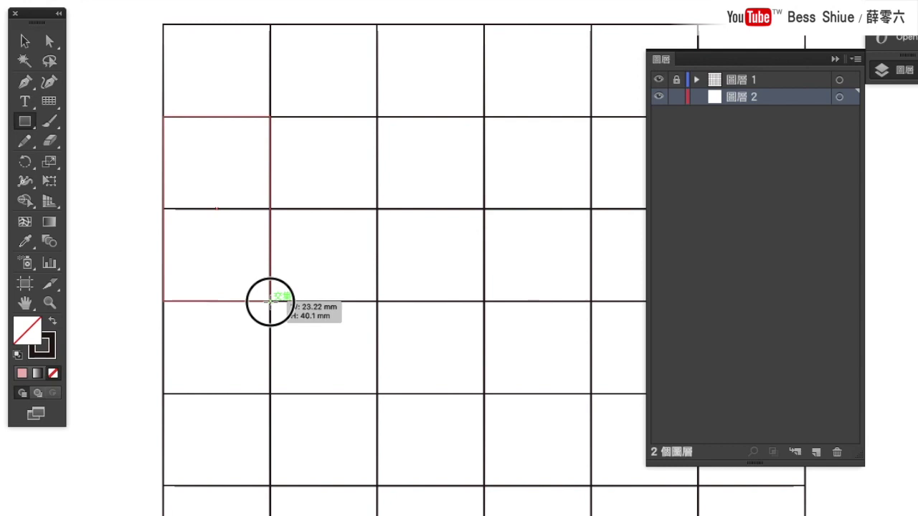
left_click_drag(270, 301, 270, 301)
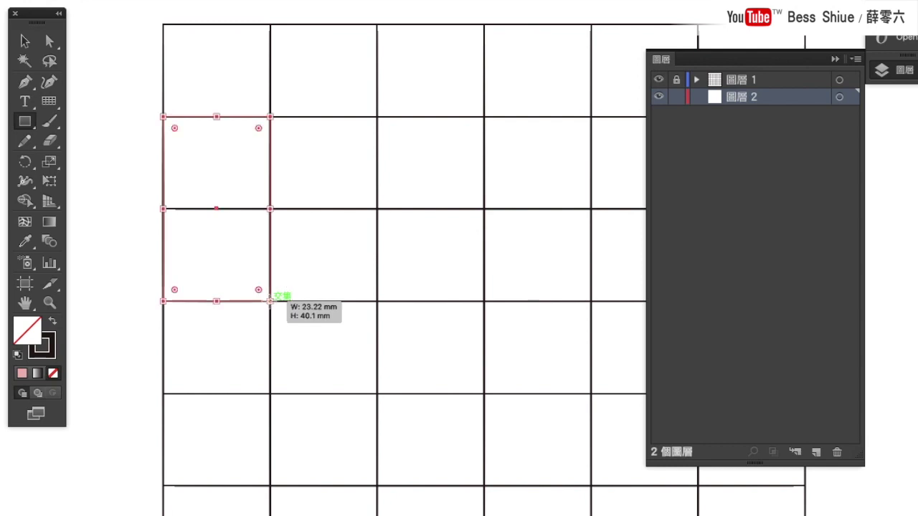
left_click(54, 325)
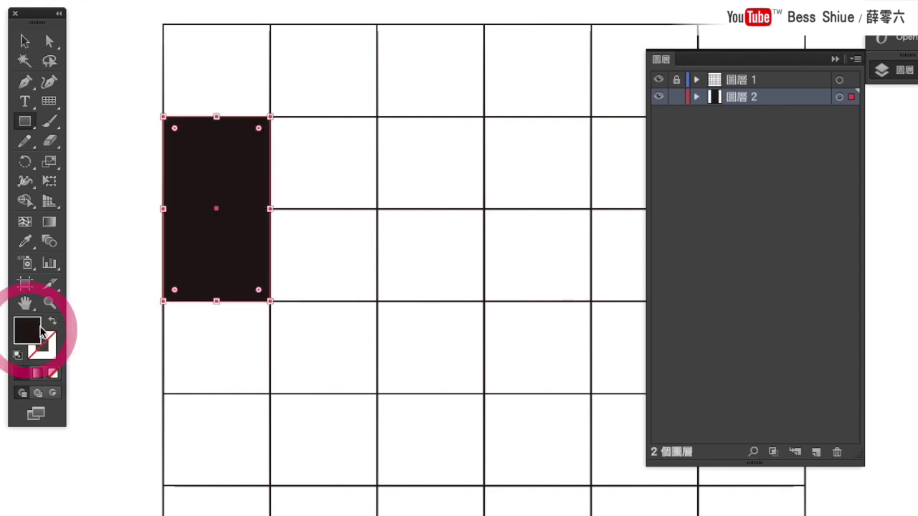
Change the rectangle's fill to light blue #AADBF2, then deselect it.
double_click(28, 331)
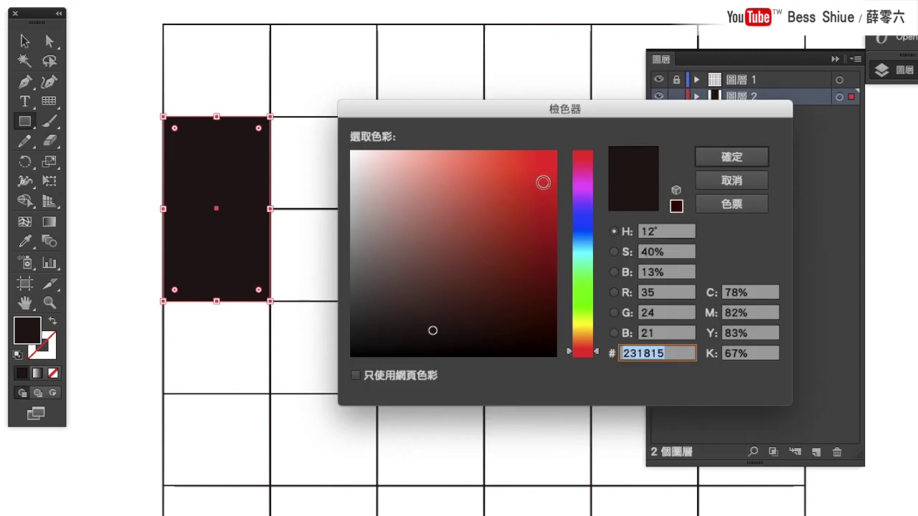
left_click(583, 242)
left_click(416, 161)
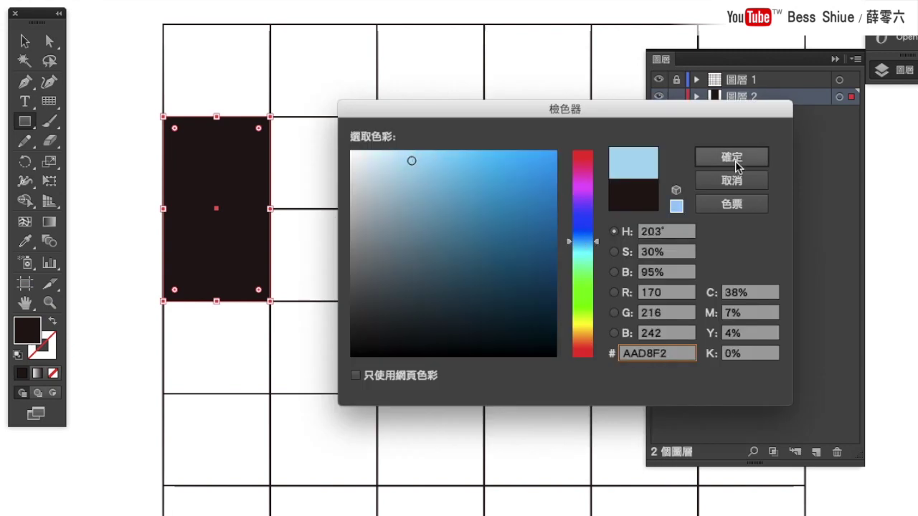
left_click(750, 156)
key("v")
left_click(254, 313)
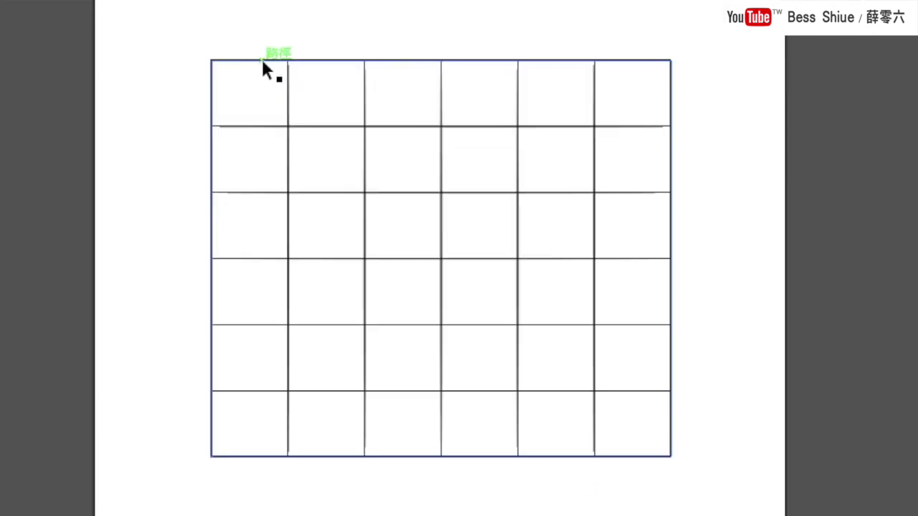
Select the grid and ungroup it into separate line paths.
left_click(263, 62)
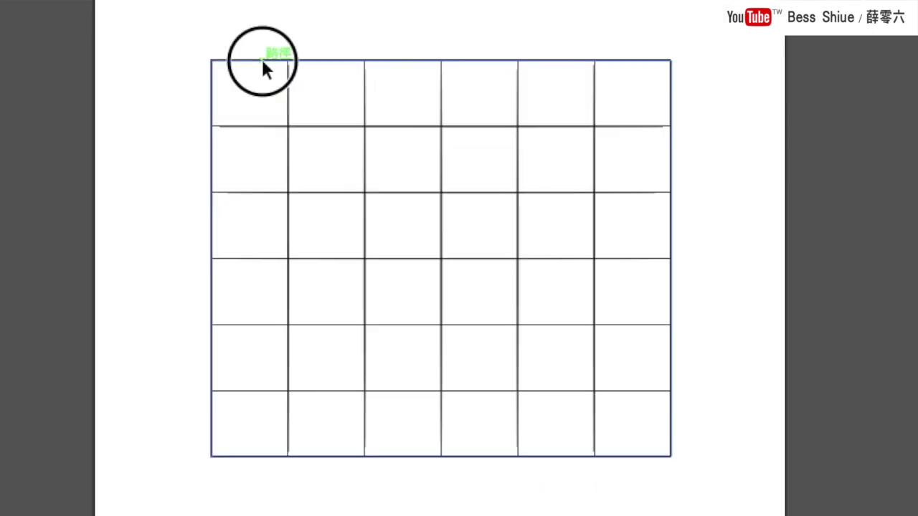
right_click(316, 103)
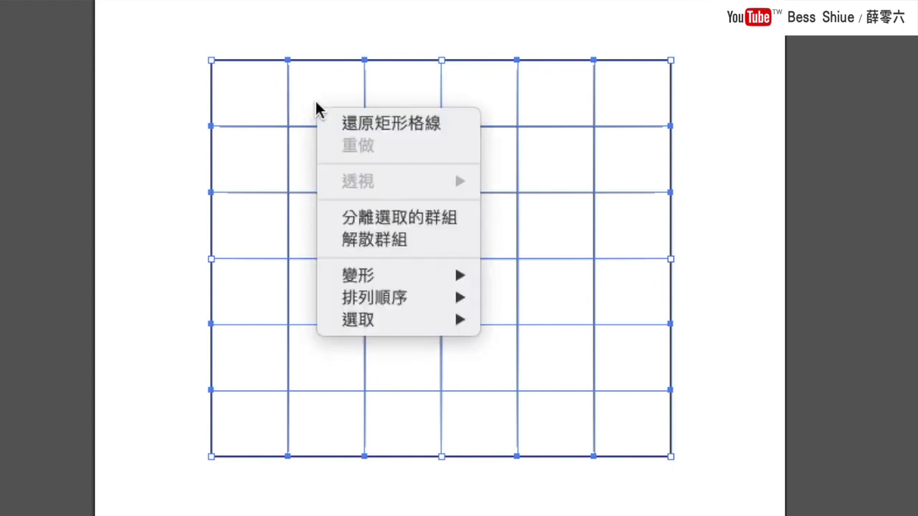
left_click(380, 246)
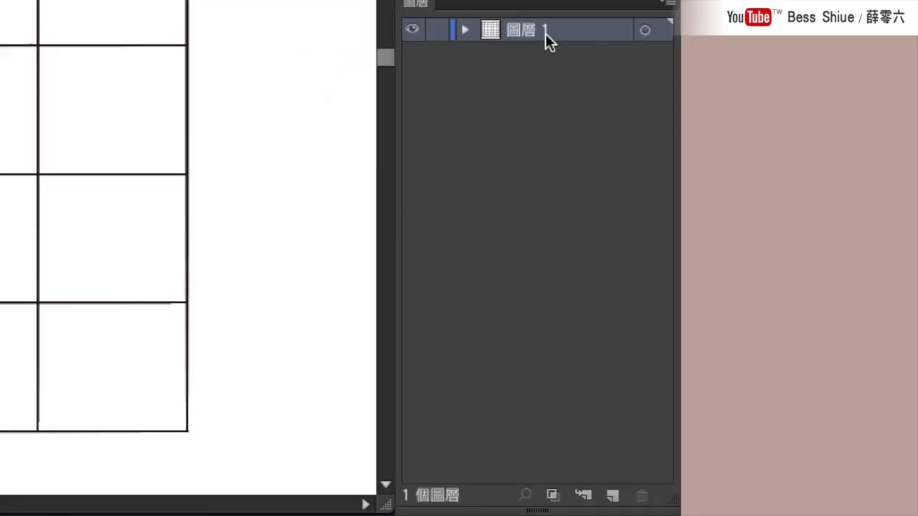
Duplicate 圖層 1 into a locked 圖層 1 拷貝 layer, keeping 圖層 1 active.
left_click_drag(572, 30, 626, 441)
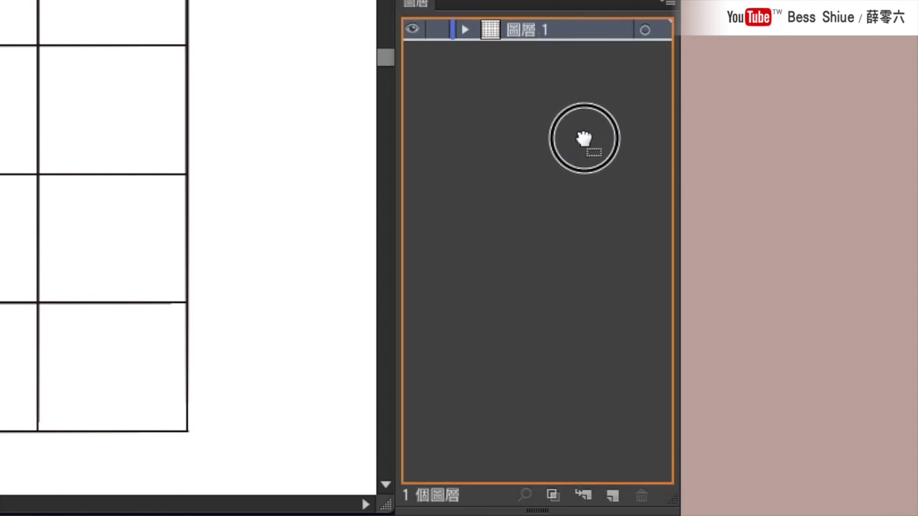
left_click_drag(626, 440, 615, 496)
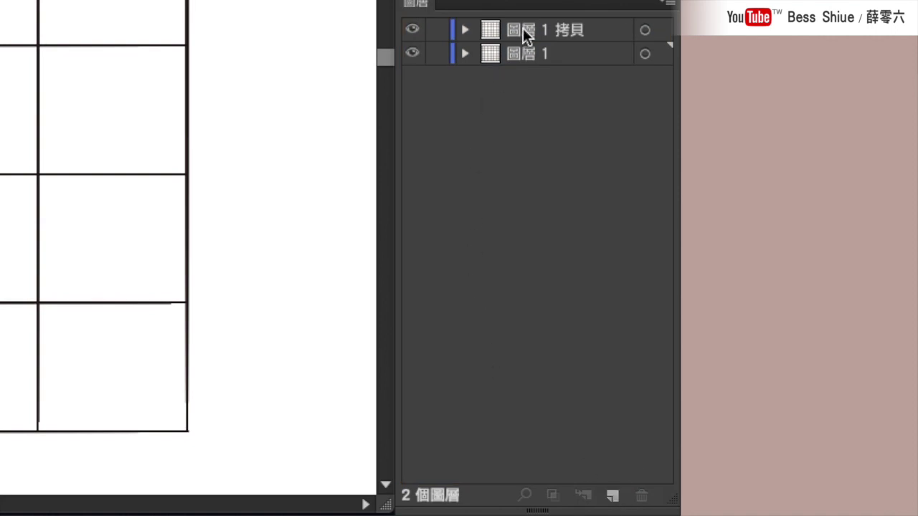
left_click(440, 30)
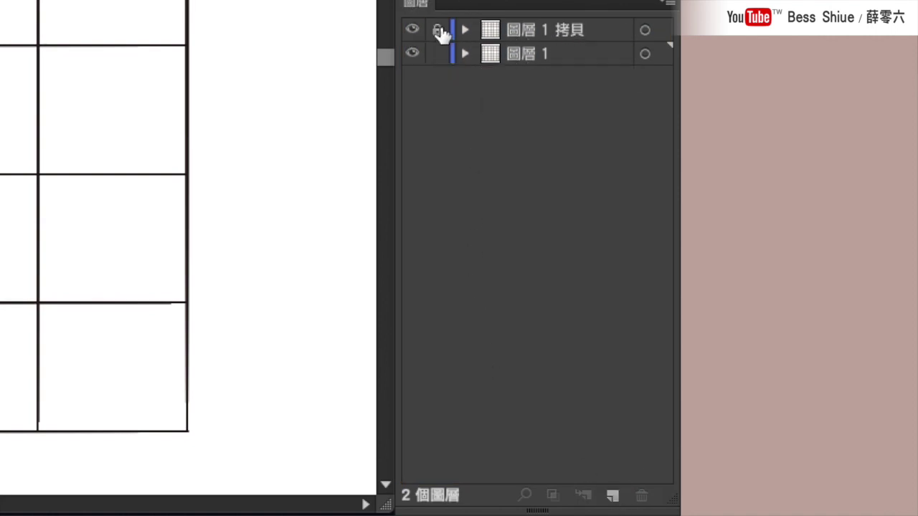
left_click(574, 56)
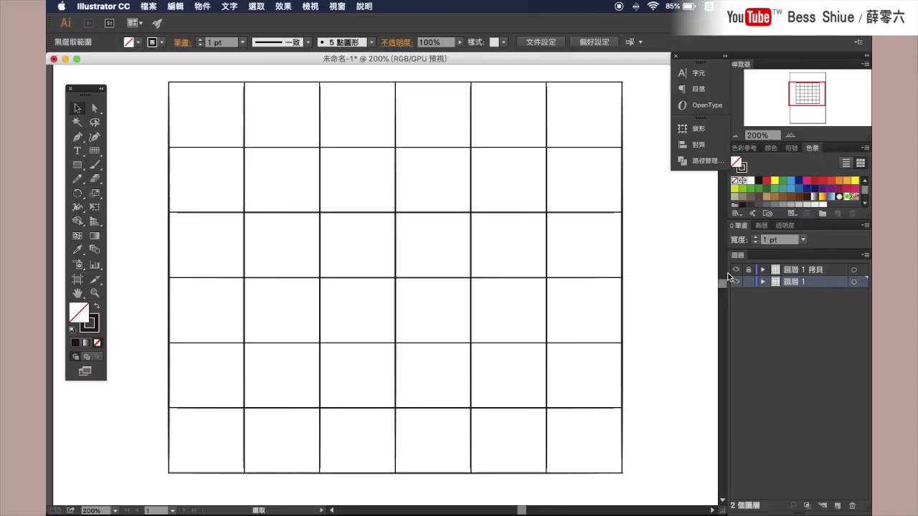
left_click(79, 109)
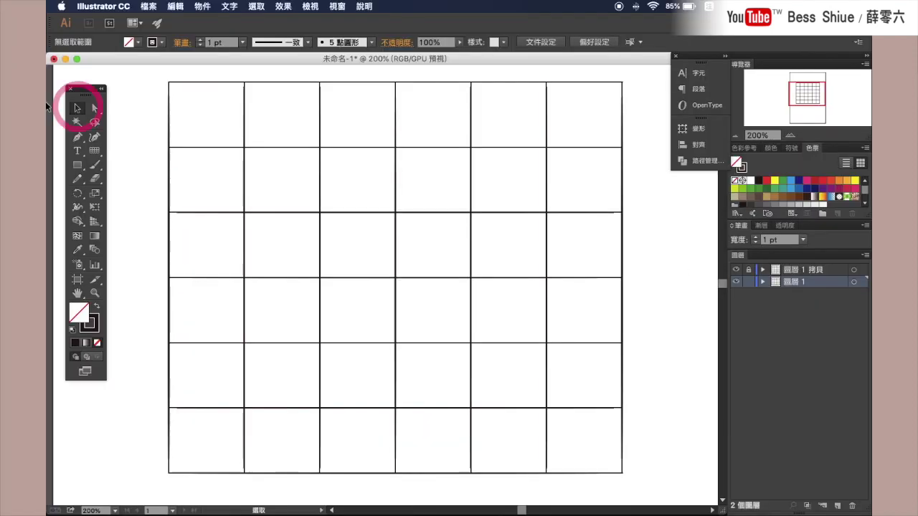
Fill the grid on 圖層 1 with the CMYK Yellow swatch, then deselect.
left_click(170, 87)
left_click(79, 312)
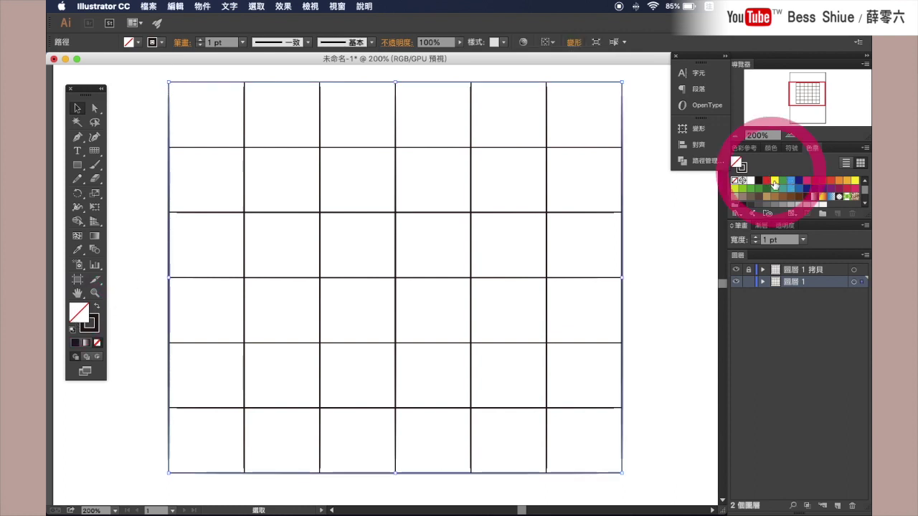
left_click(774, 181)
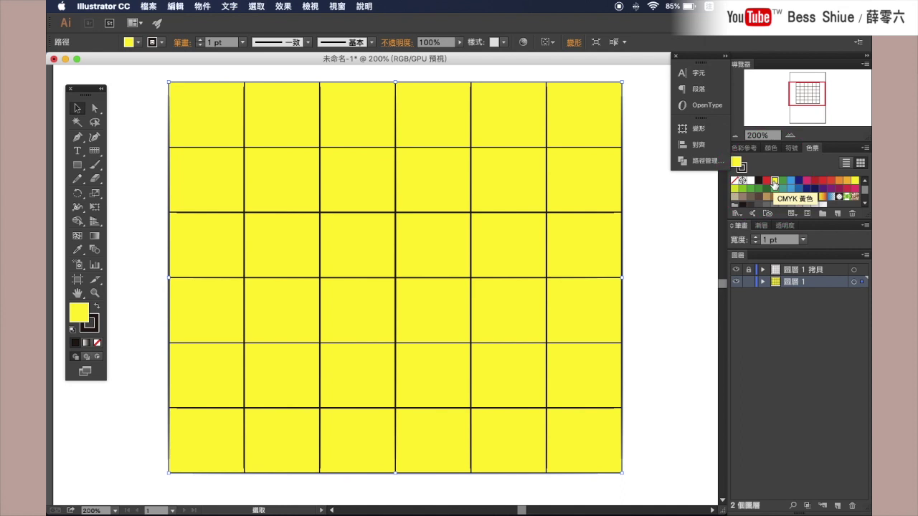
left_click(637, 79)
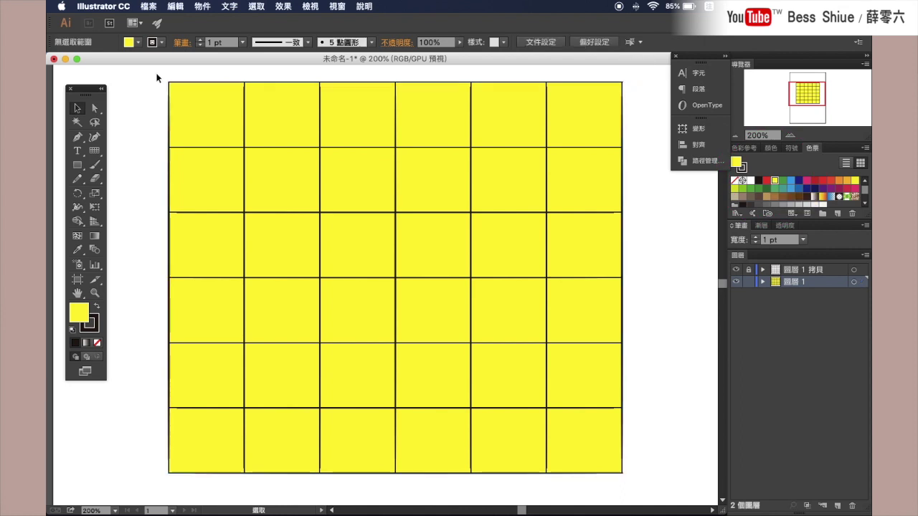
Marquee-select the yellow grid and split it into cells with Pathfinder Divide.
left_click_drag(149, 71, 474, 330)
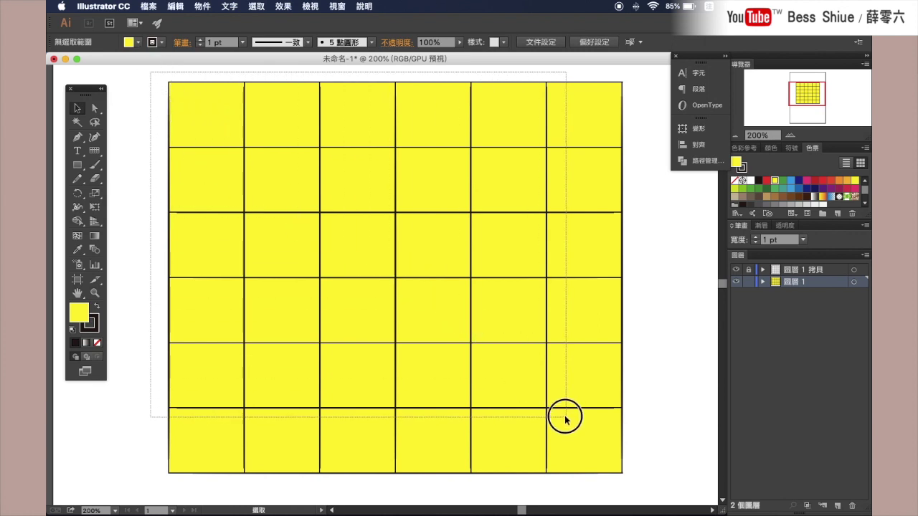
left_click_drag(474, 330, 567, 423)
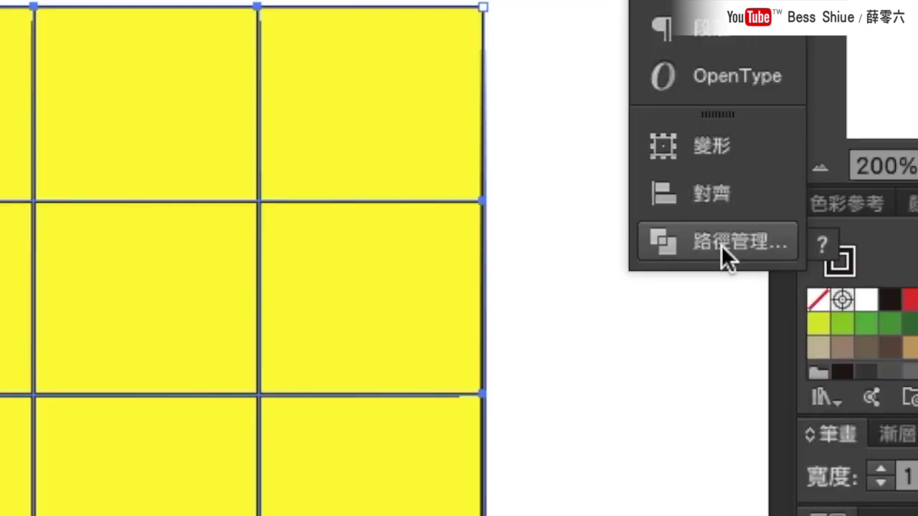
left_click(722, 244)
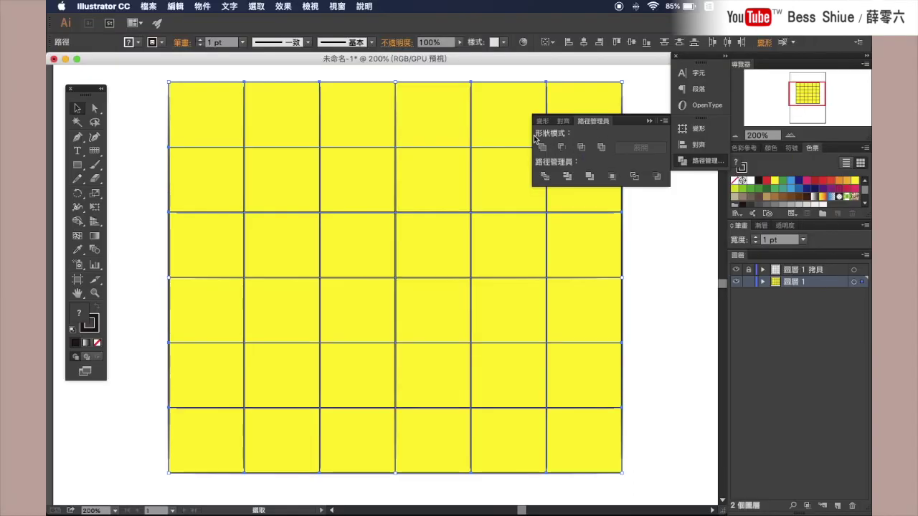
left_click(336, 7)
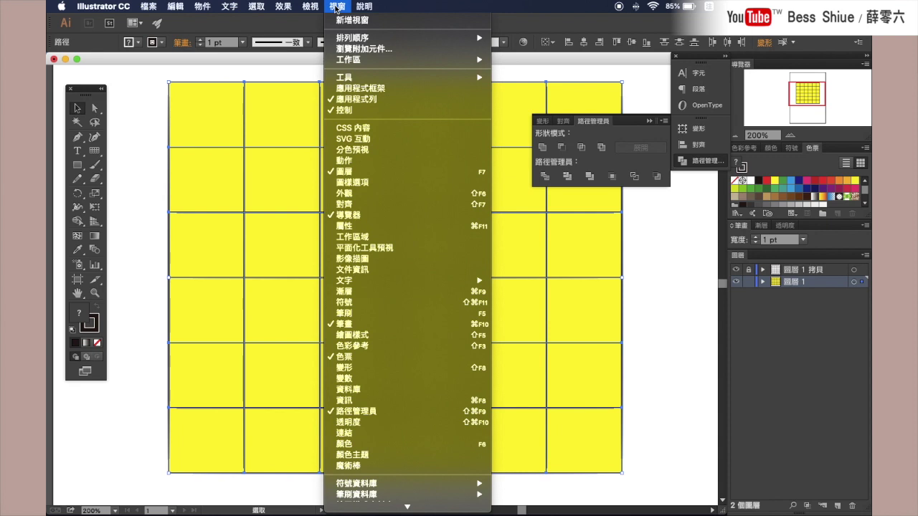
left_click(372, 413)
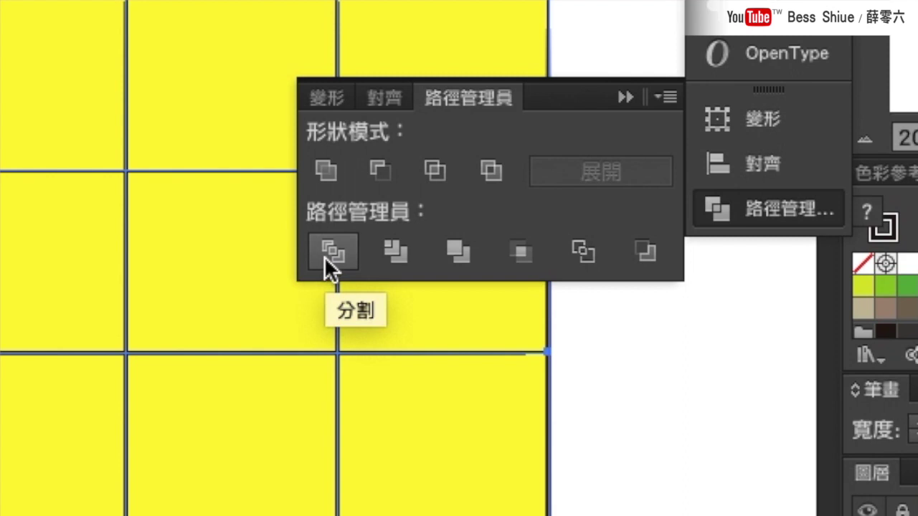
left_click(324, 256)
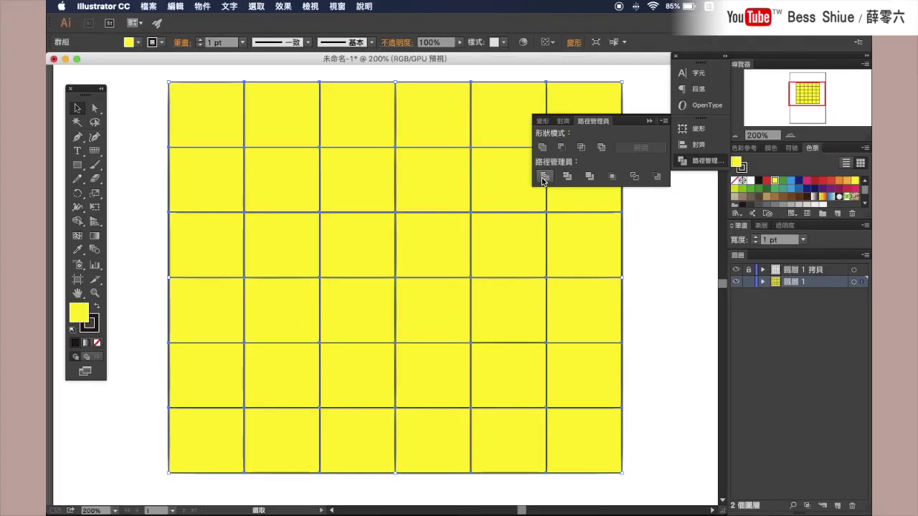
right_click(370, 249)
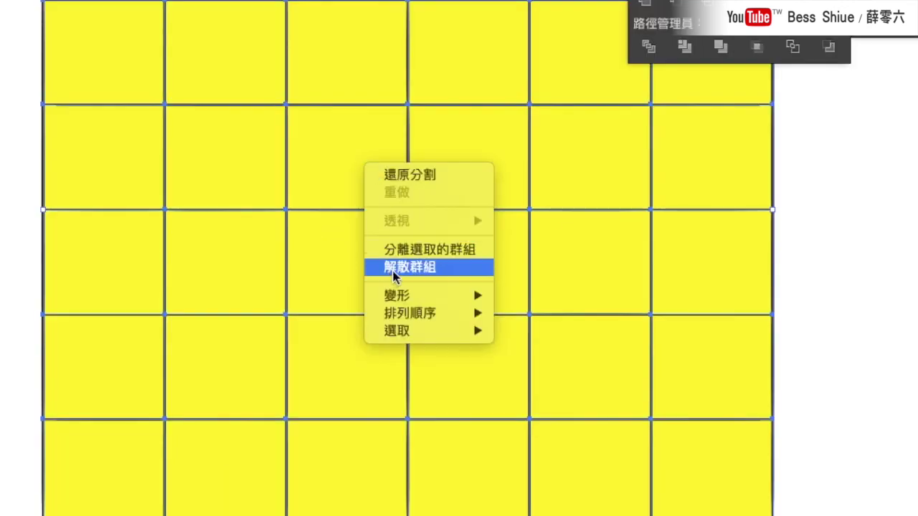
Ungroup the divided cells and select the leftmost cell in row two.
left_click(393, 275)
left_click(849, 246)
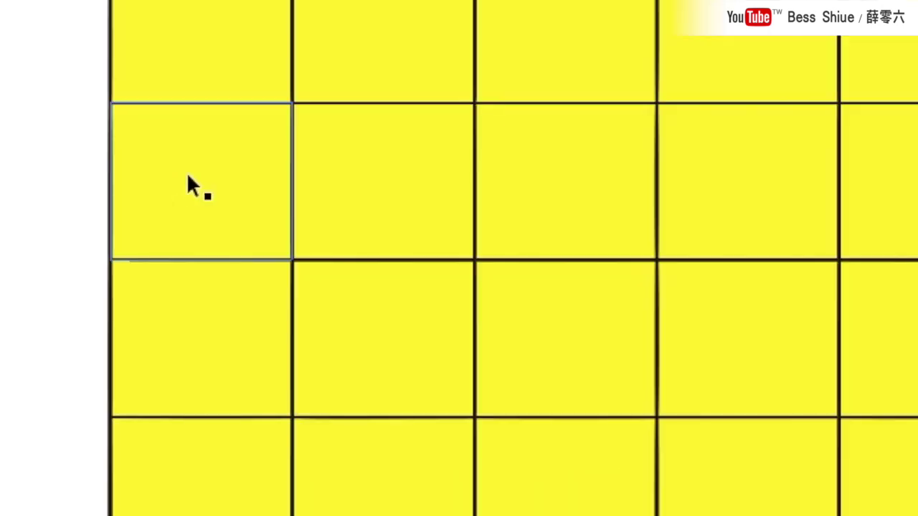
left_click(206, 180)
Fill the first, third and fifth cells of row two with white.
left_click(190, 335)
left_click(385, 180)
left_click(205, 171)
left_click(750, 180)
left_click(384, 199)
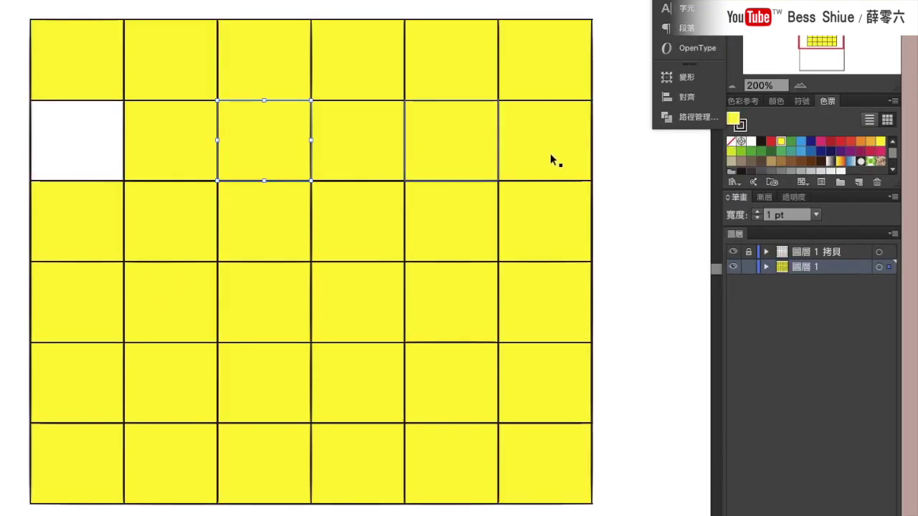
left_click(751, 141)
left_click(467, 150)
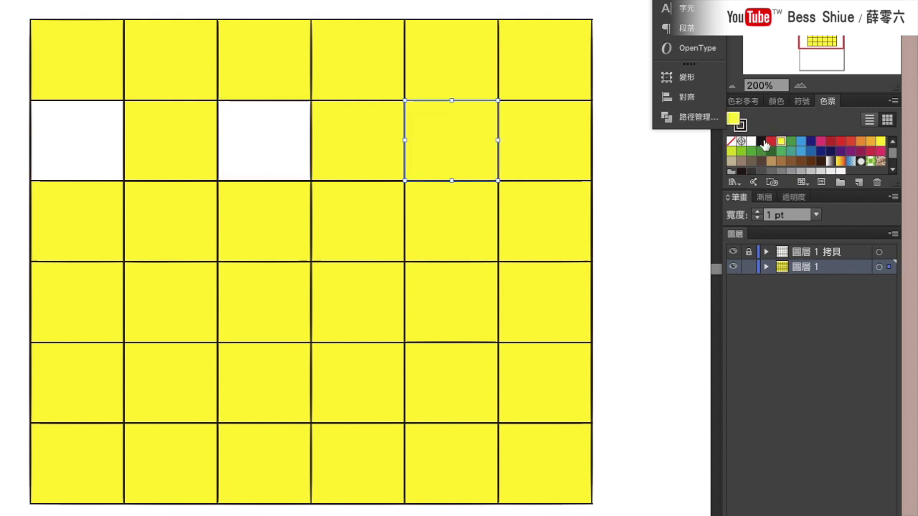
left_click(751, 141)
Fill the second, fourth and sixth cells of row three with blue.
left_click(183, 236)
left_click(800, 141)
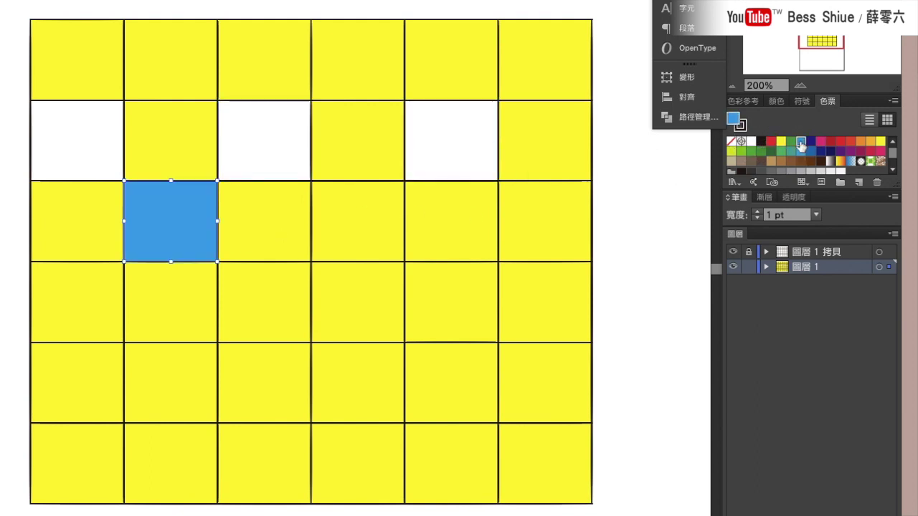
left_click(380, 237)
left_click(802, 142)
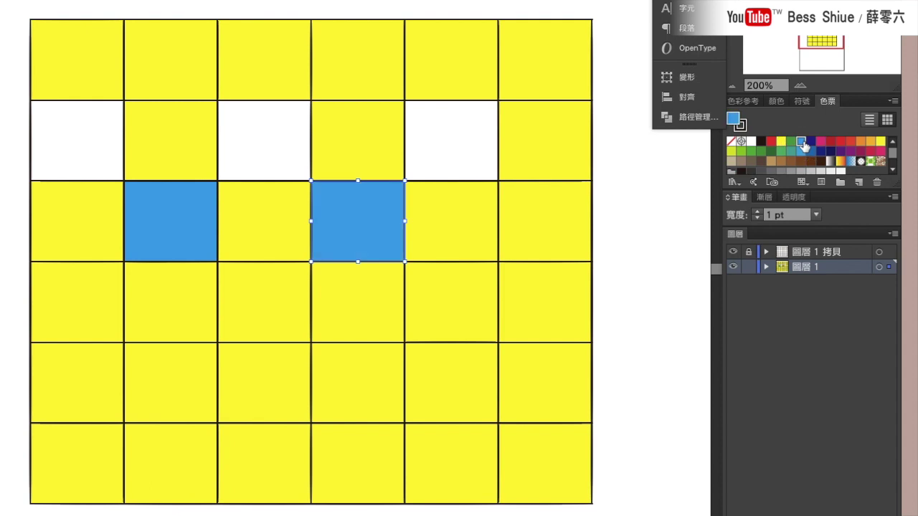
left_click(552, 227)
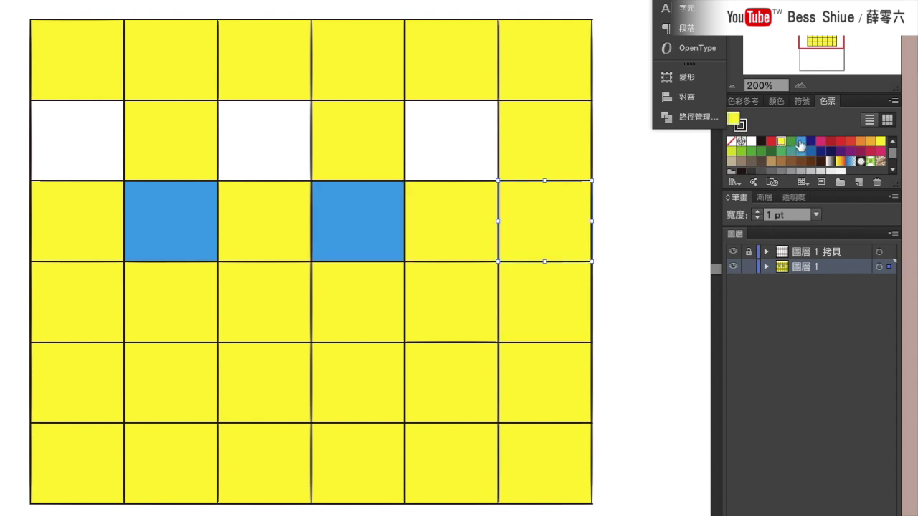
left_click(800, 142)
left_click(658, 230)
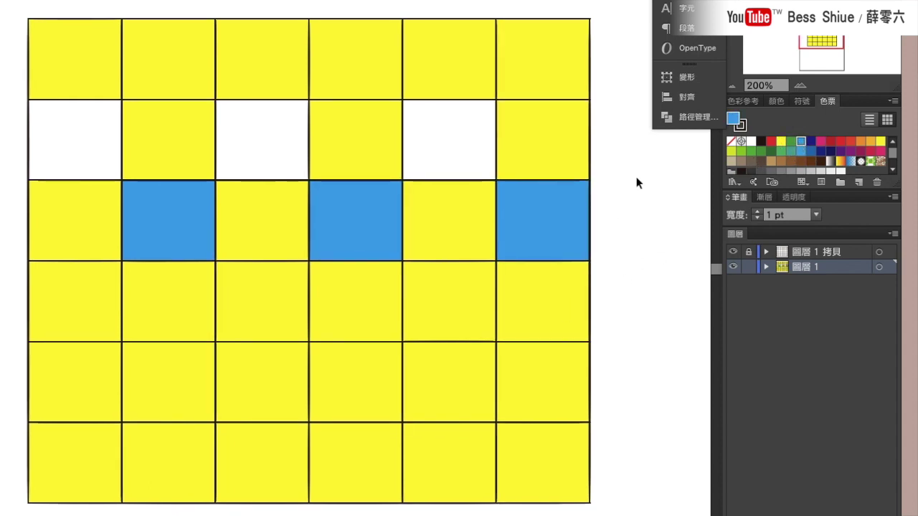